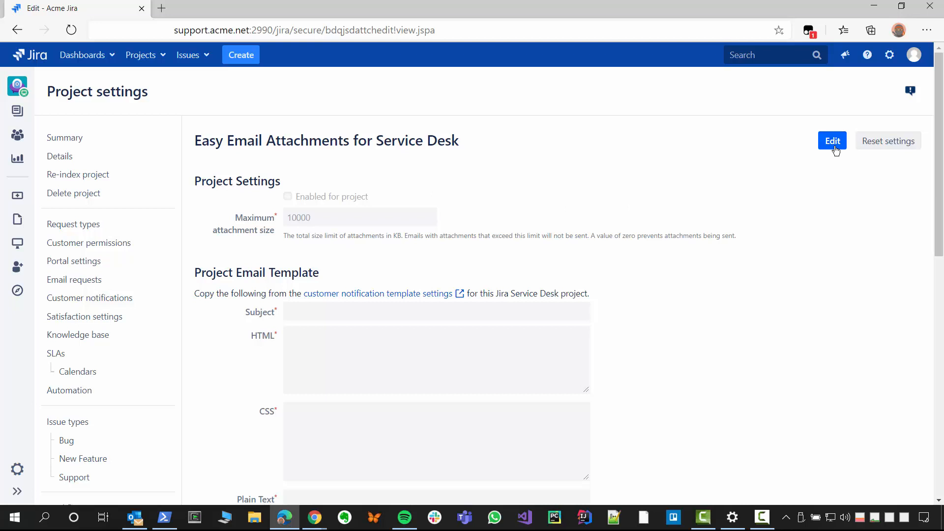
Step: Edit the Easy Email Attachments for Service Desk settings and enable the add-on for the project
click(835, 146)
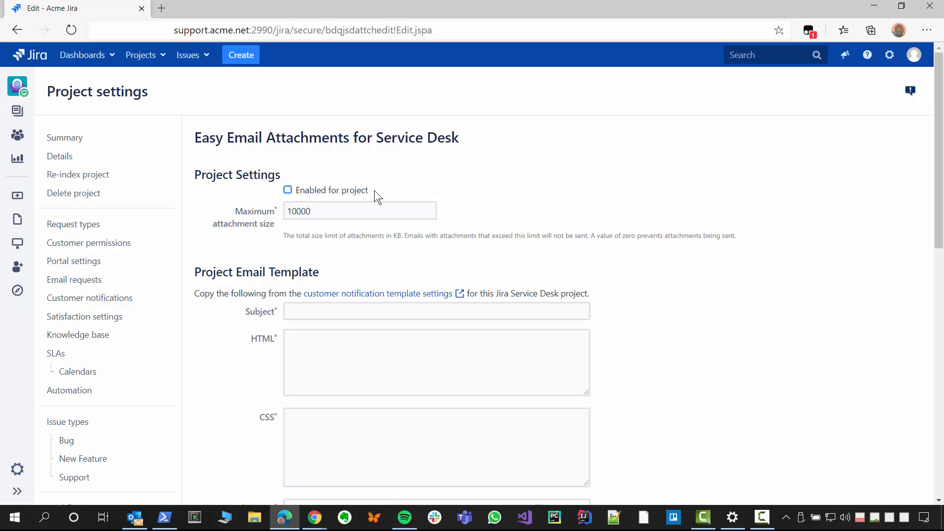
click(287, 190)
click(418, 210)
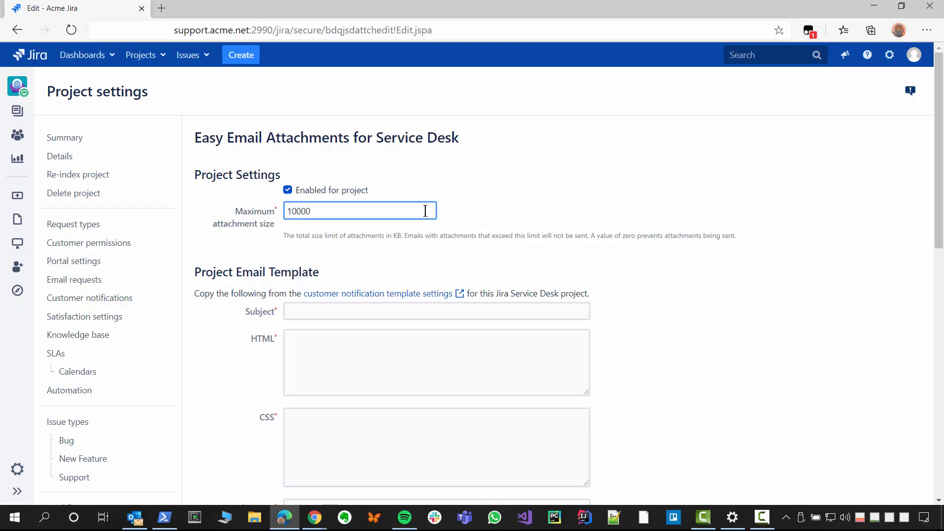
click(462, 208)
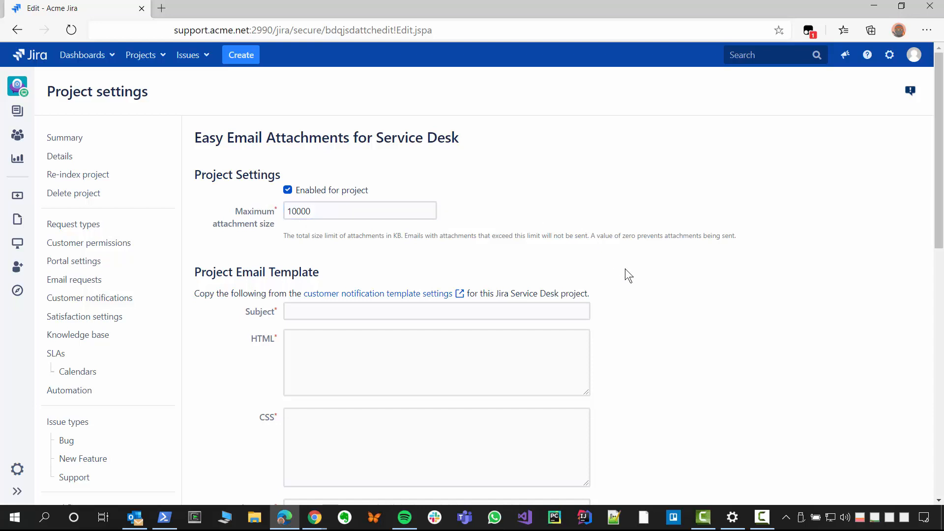
Step: Copy the subject ${issue.key} ${issue.summary} from the customer notification template into the project email template's Subject
scroll(630, 281, down, 4)
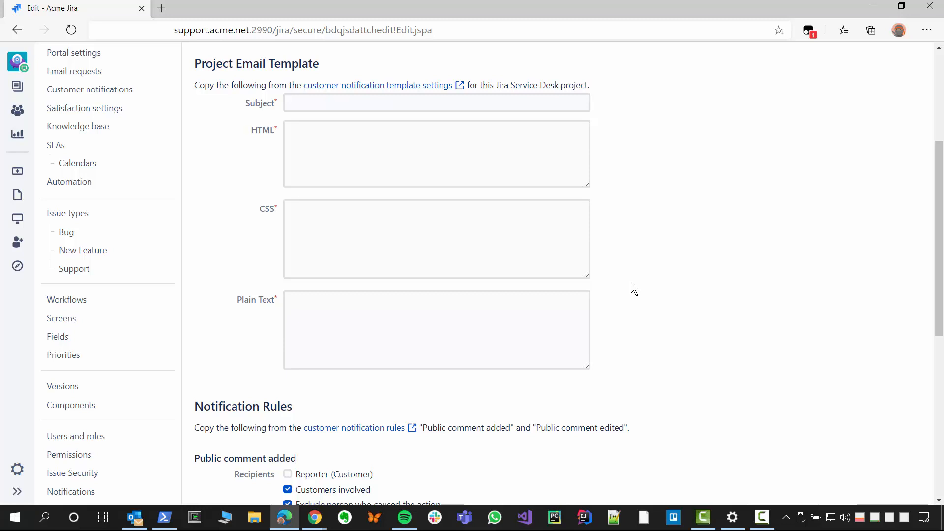
click(420, 86)
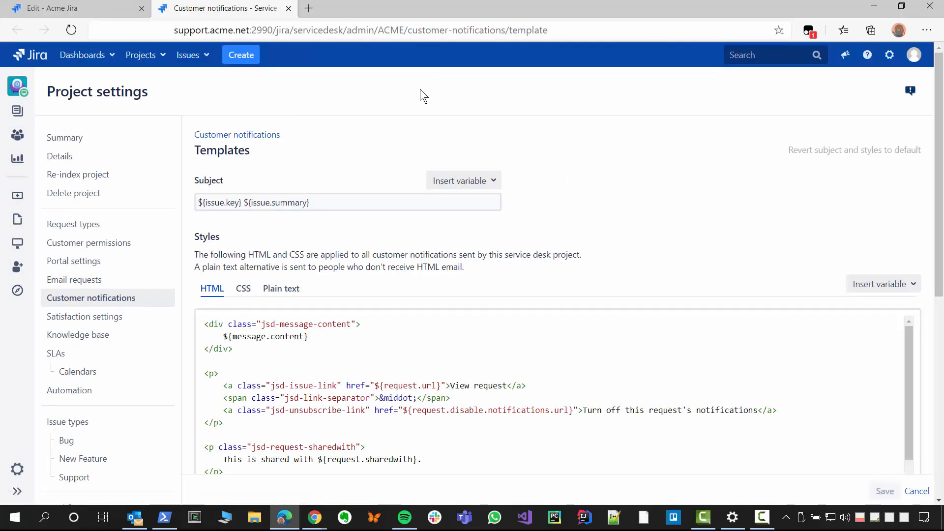
scroll(422, 205, down, 2)
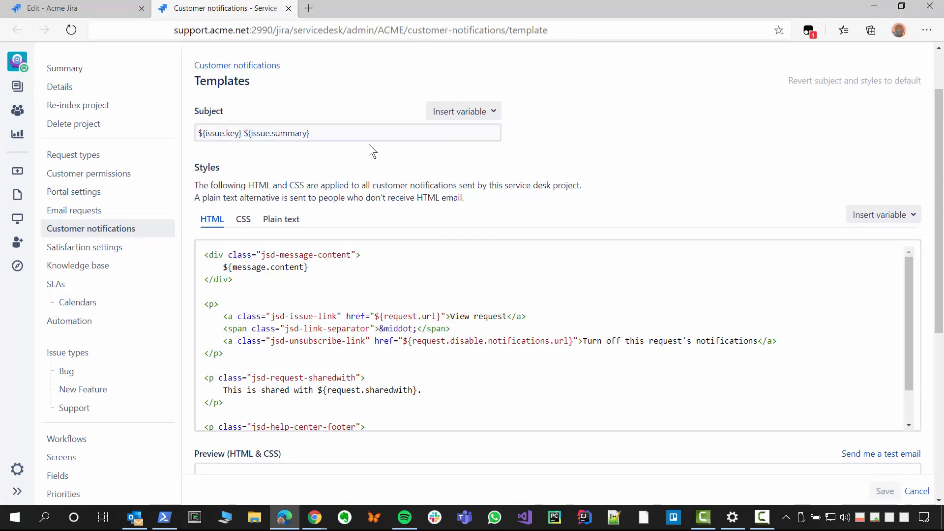
click(366, 131)
key(ctrl+a)
key(ctrl+c)
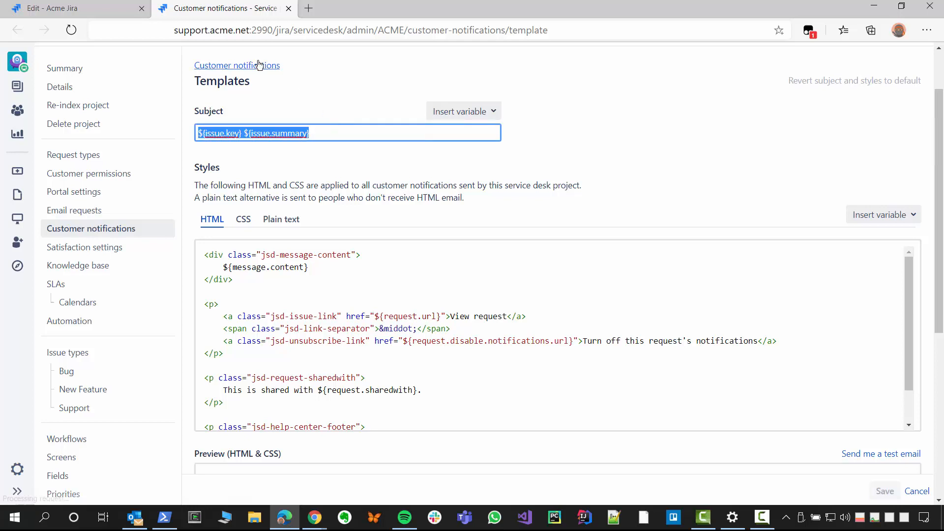
click(112, 8)
click(315, 103)
key(ctrl+v)
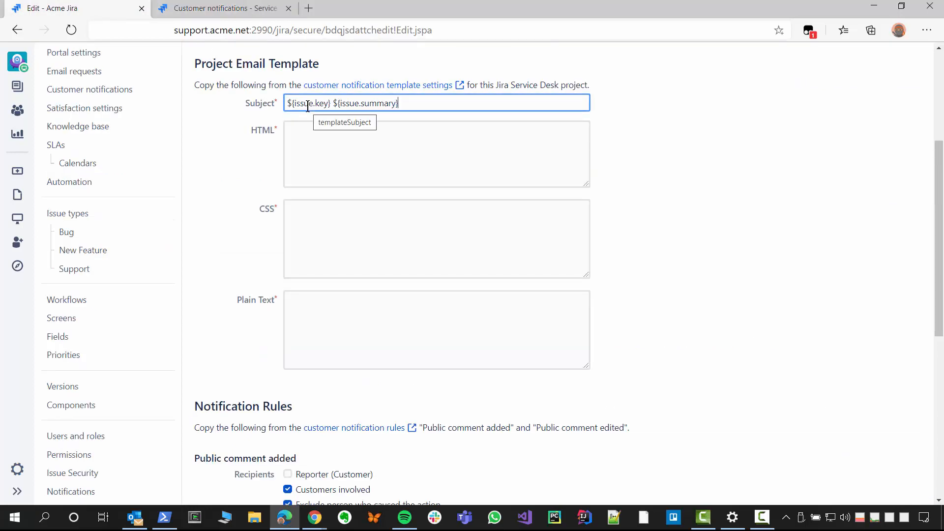
Step: Copy the full HTML style code from the customer notification template into the project email template's HTML field
click(223, 9)
key(ctrl+a)
key(ctrl+c)
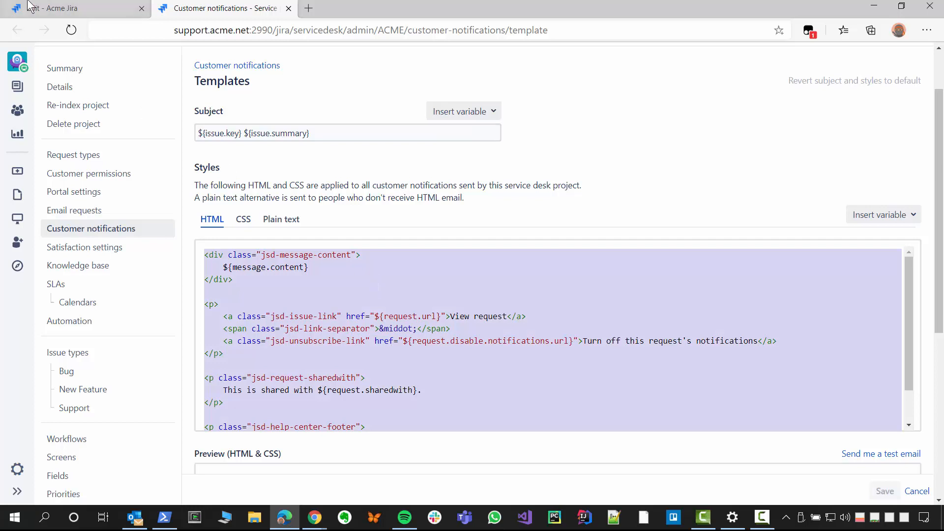
click(112, 8)
click(348, 155)
key(ctrl+v)
Step: Copy the entire CSS from the customer notification template into the project email template's CSS field
click(226, 9)
key(Return)
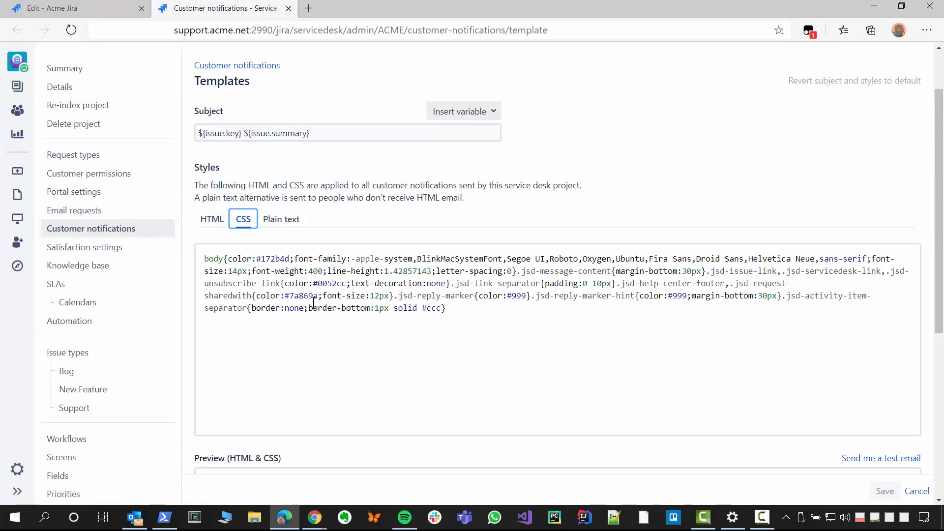
key(ctrl+a)
key(ctrl+c)
click(89, 8)
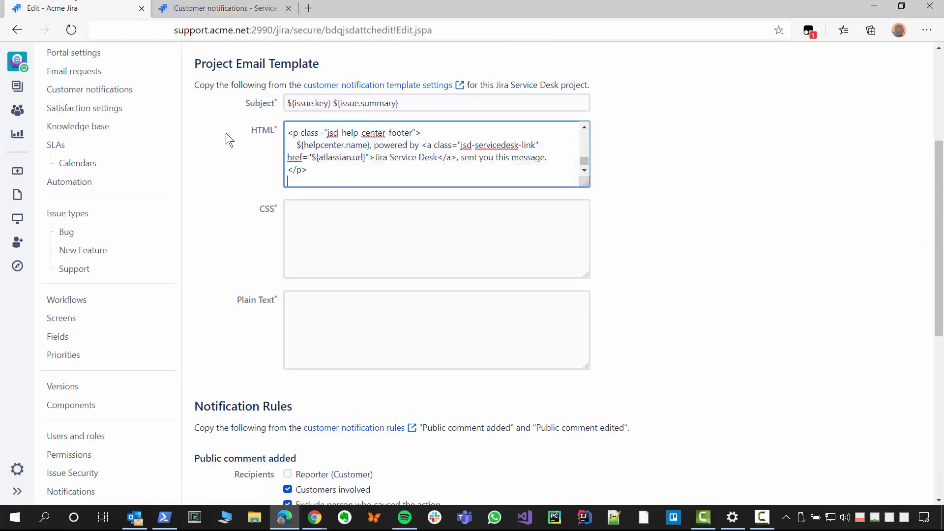
click(366, 237)
key(ctrl+v)
Step: Copy the plain text version of the customer notification template into the project email template's Plain Text field
click(226, 7)
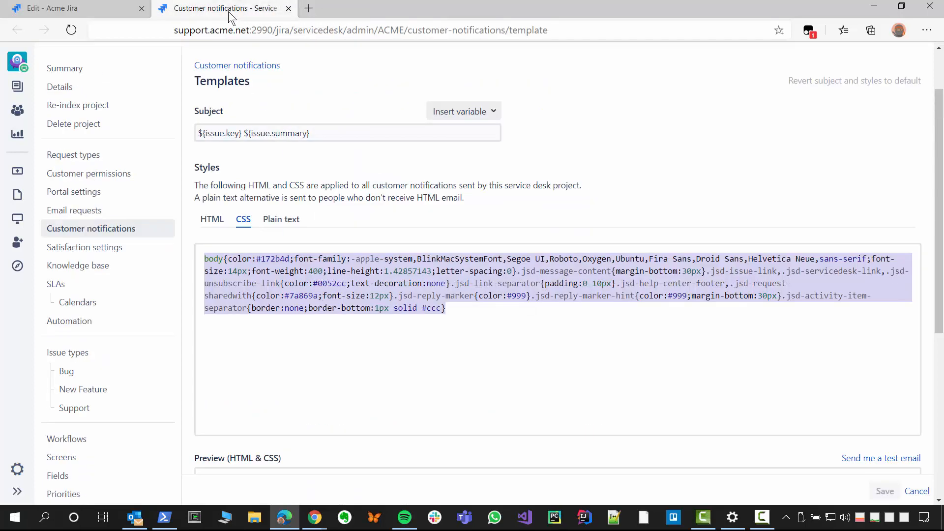
click(285, 219)
key(ctrl+a)
key(ctrl+c)
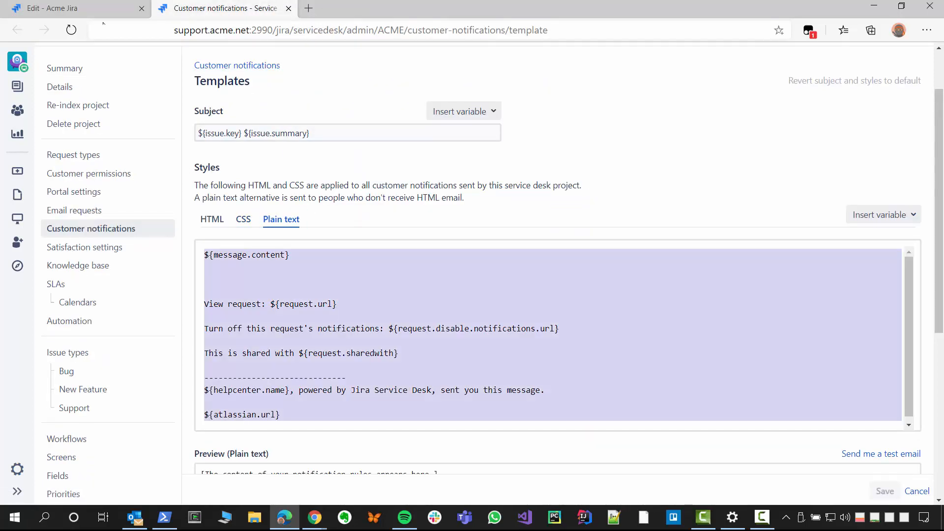
click(88, 8)
click(356, 329)
key(ctrl+v)
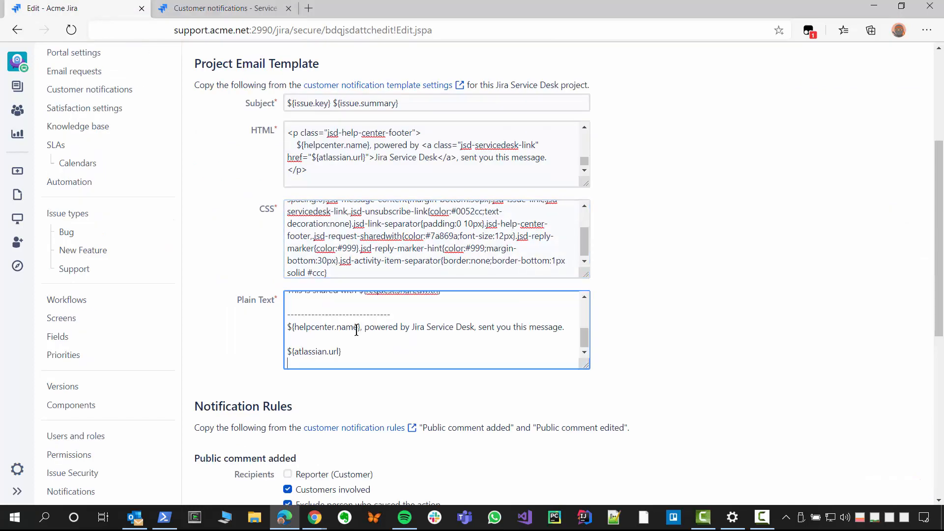
click(666, 349)
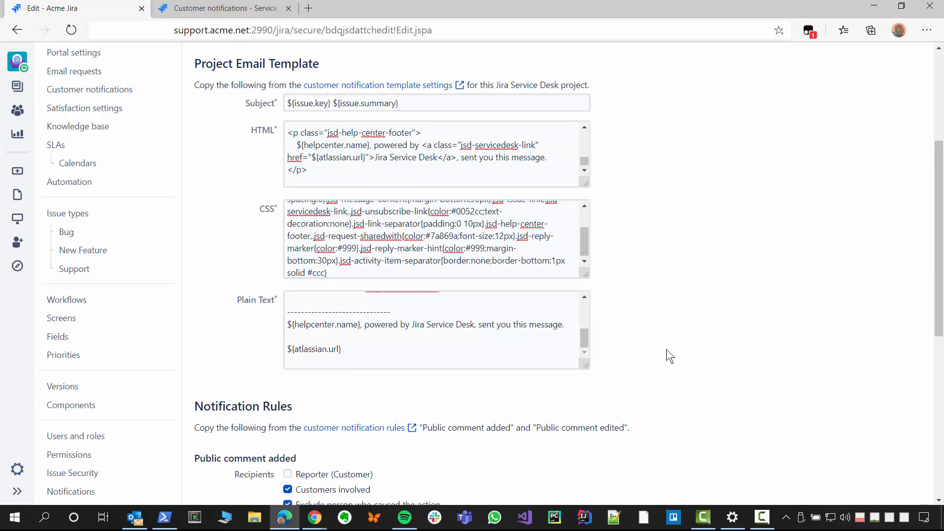
Step: Copy the content of the "Public comment added" customer notification rule into the add-on's Public comment added content
scroll(666, 349, down, 7)
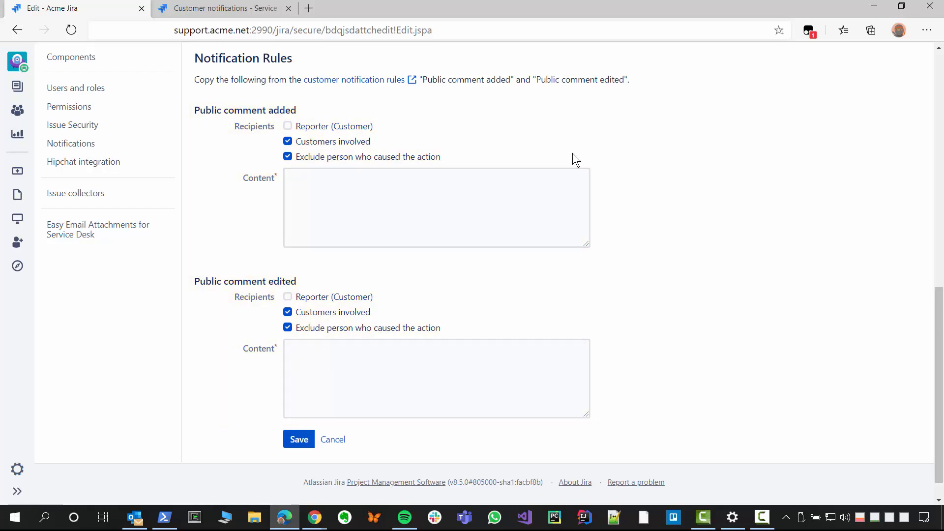
click(374, 81)
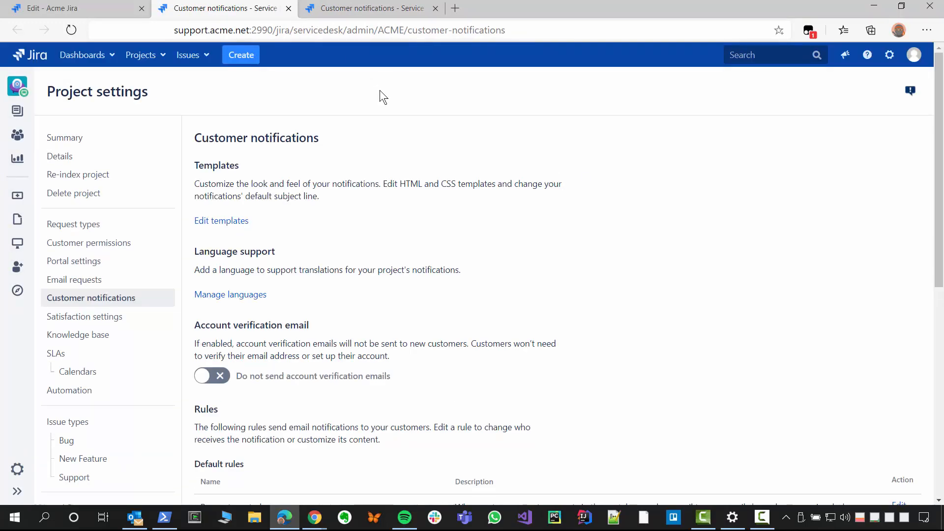
scroll(380, 89, down, 3)
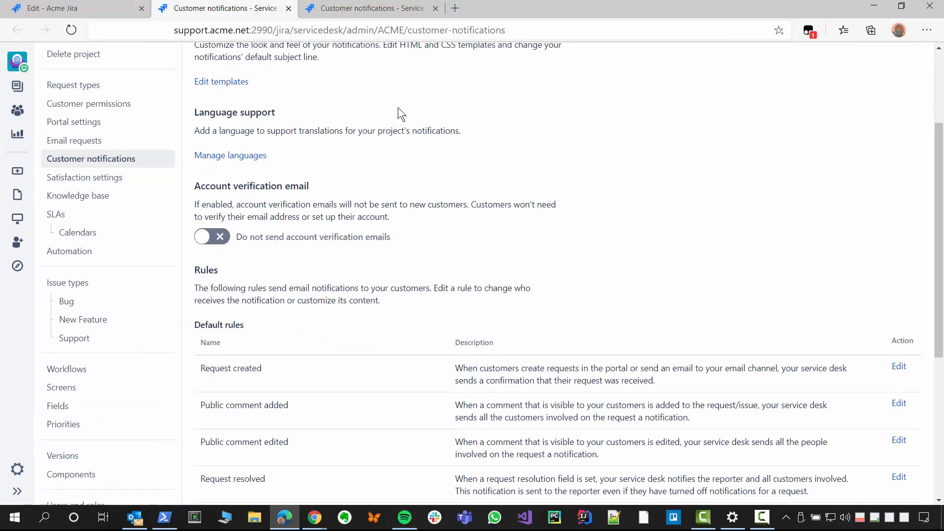
scroll(412, 122, down, 3)
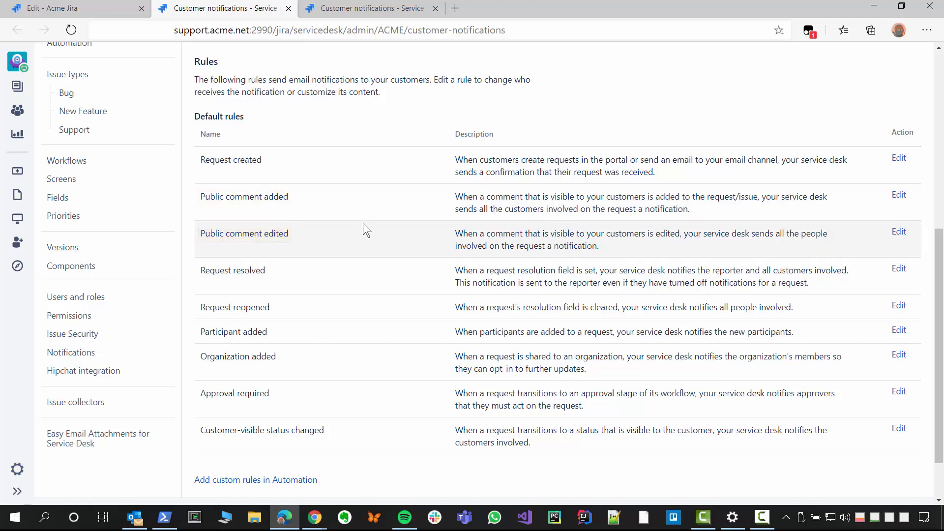
click(898, 196)
scroll(894, 197, up, 3)
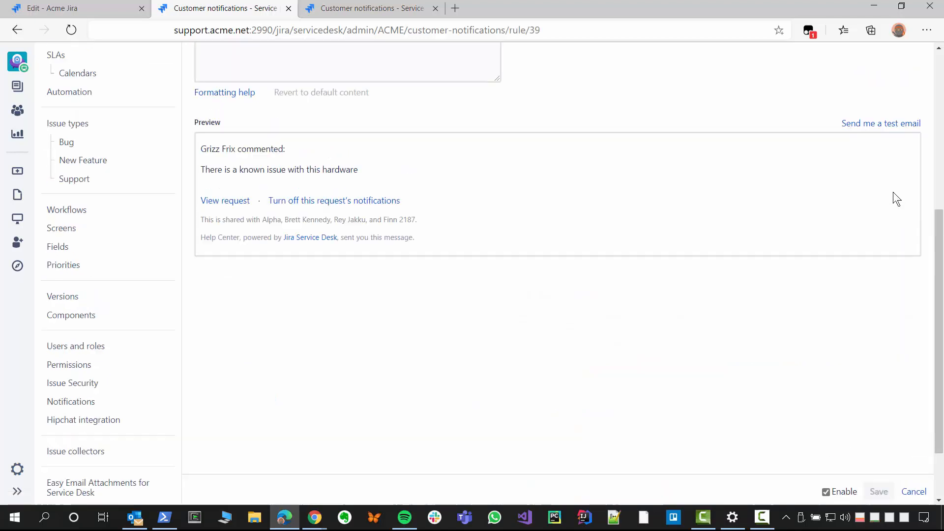
scroll(894, 193, up, 3)
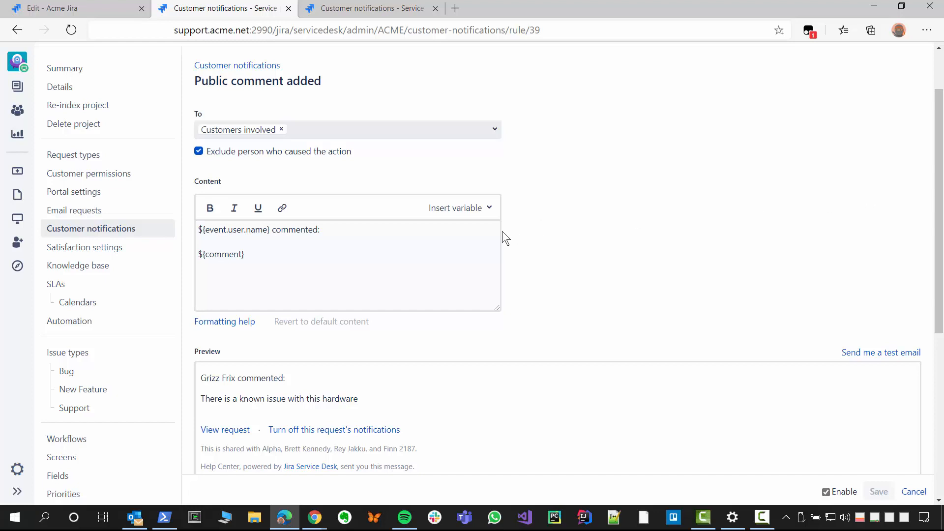
click(381, 260)
key(ctrl+a)
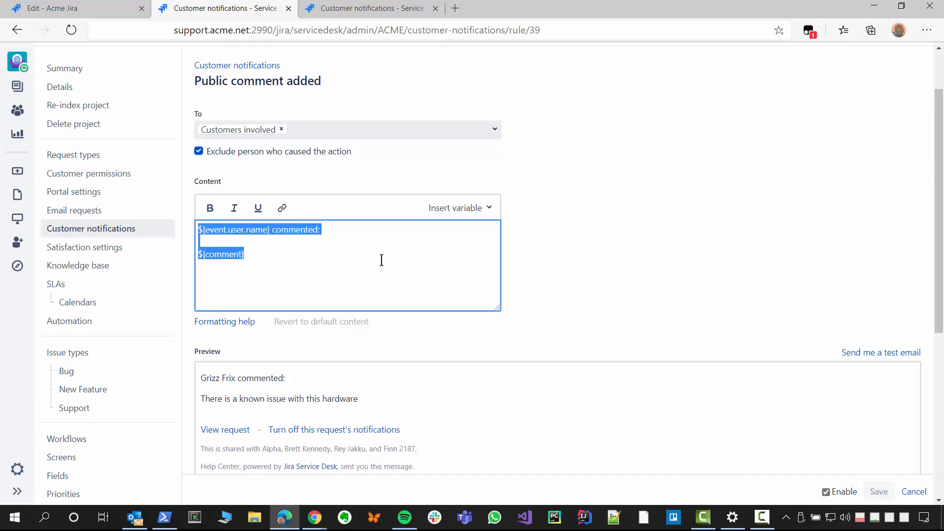
click(99, 8)
click(311, 190)
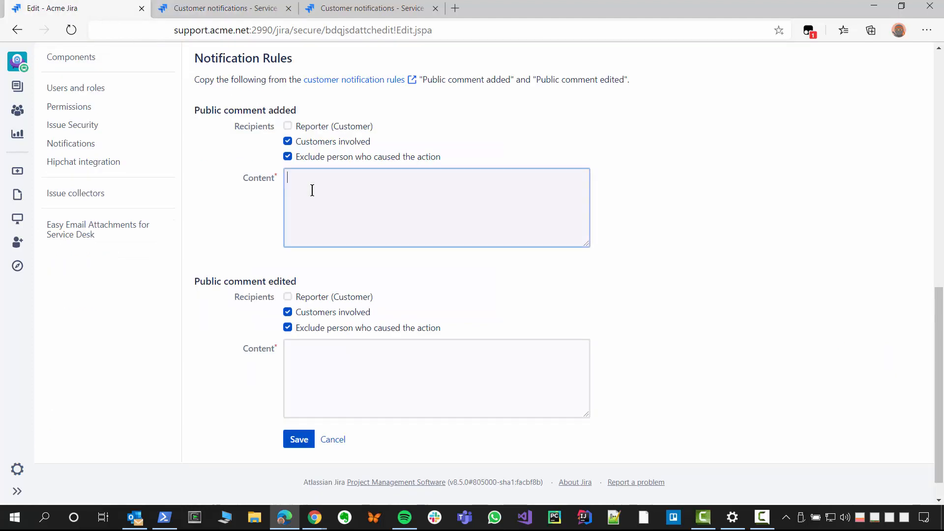
key(ctrl+v)
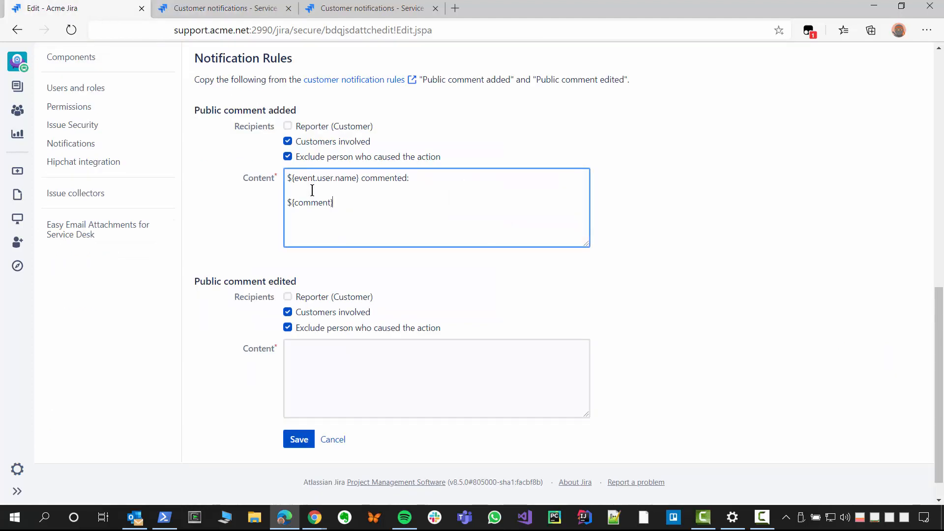
Step: Disable the "Public comment added" customer notification rule and save it
click(211, 9)
click(622, 252)
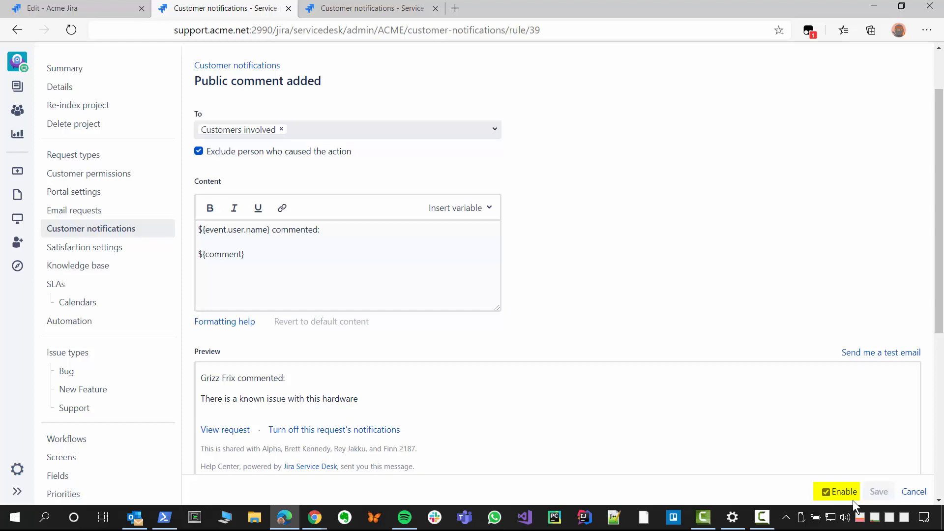
click(842, 492)
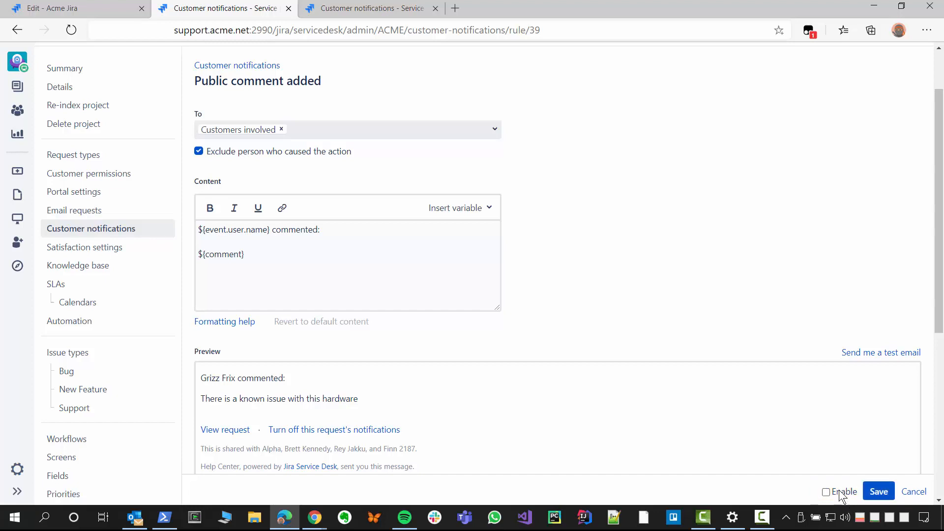
click(877, 490)
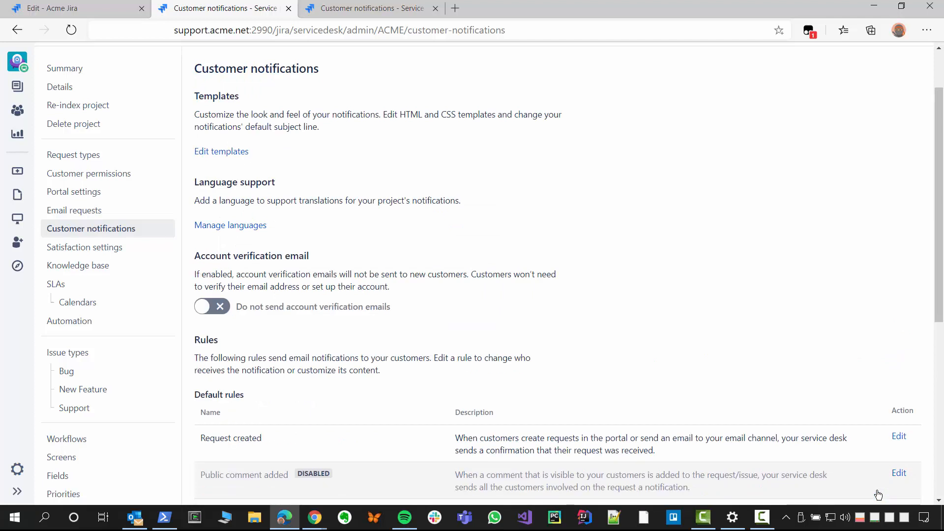
Step: Copy the content of the "Public comment edited" customer notification rule into the add-on's Public comment edited content
scroll(843, 446, down, 5)
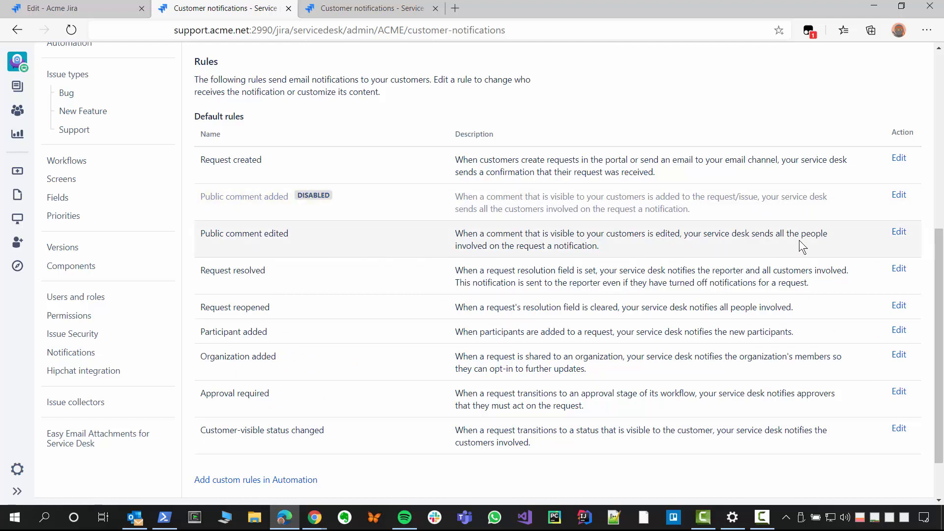
click(899, 232)
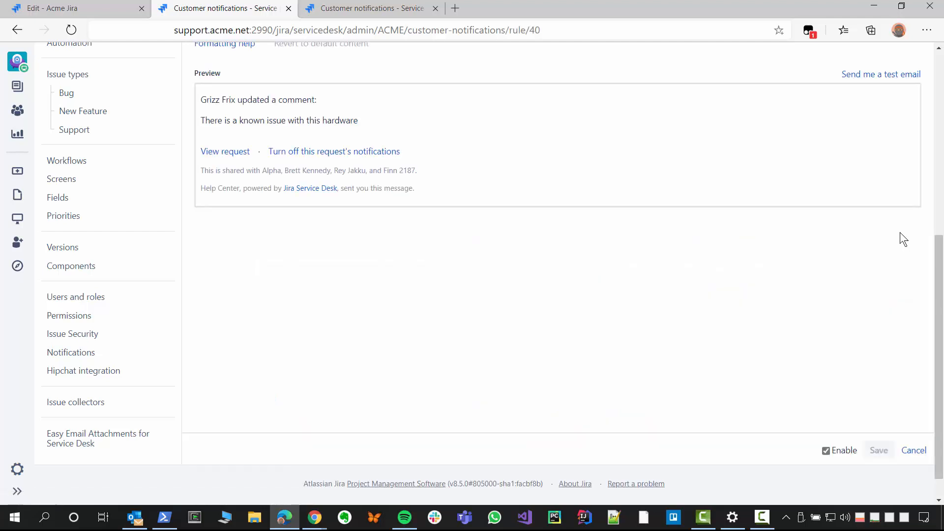
scroll(892, 234, up, 5)
scroll(892, 233, up, 2)
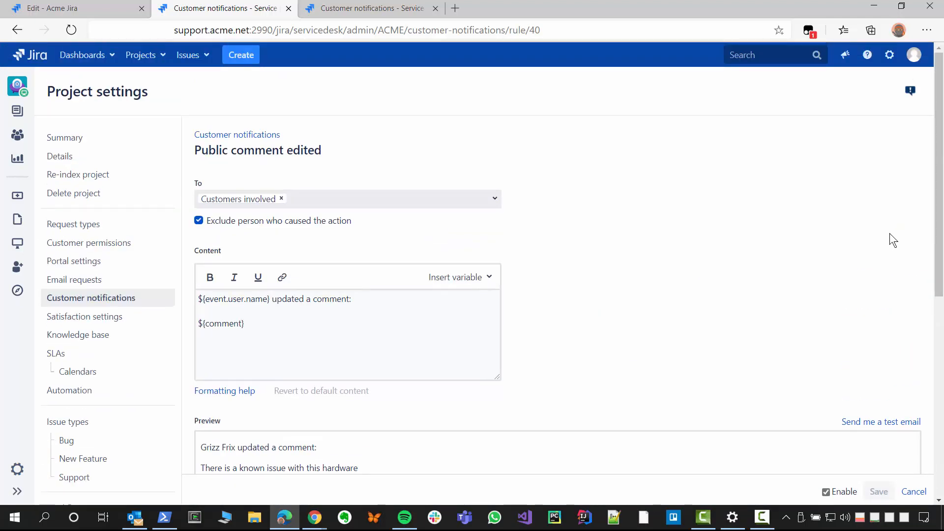
scroll(890, 233, down, 2)
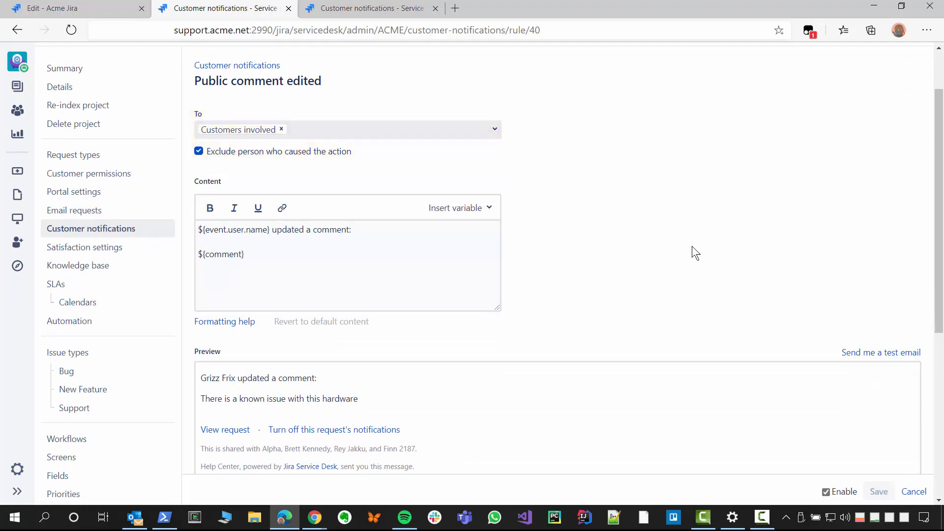
click(336, 262)
key(ctrl+a)
key(ctrl+c)
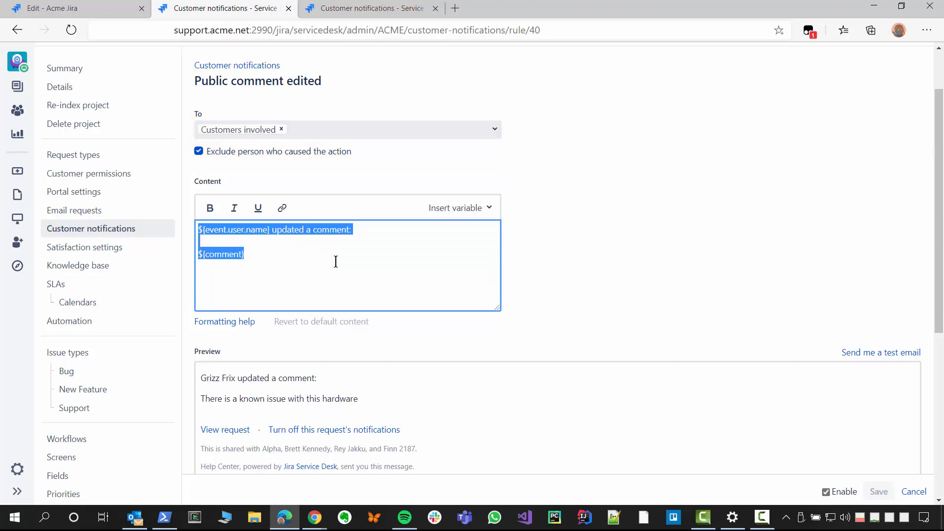
click(72, 4)
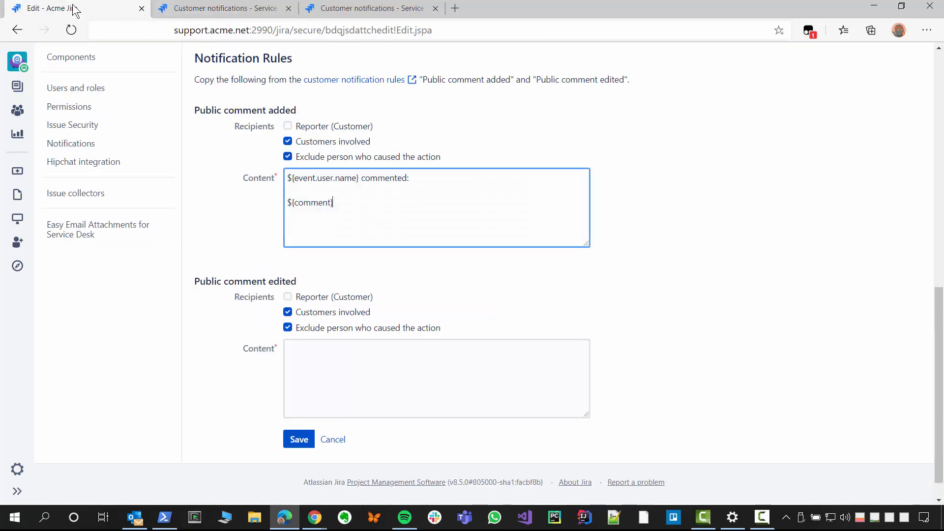
click(307, 364)
key(ctrl+v)
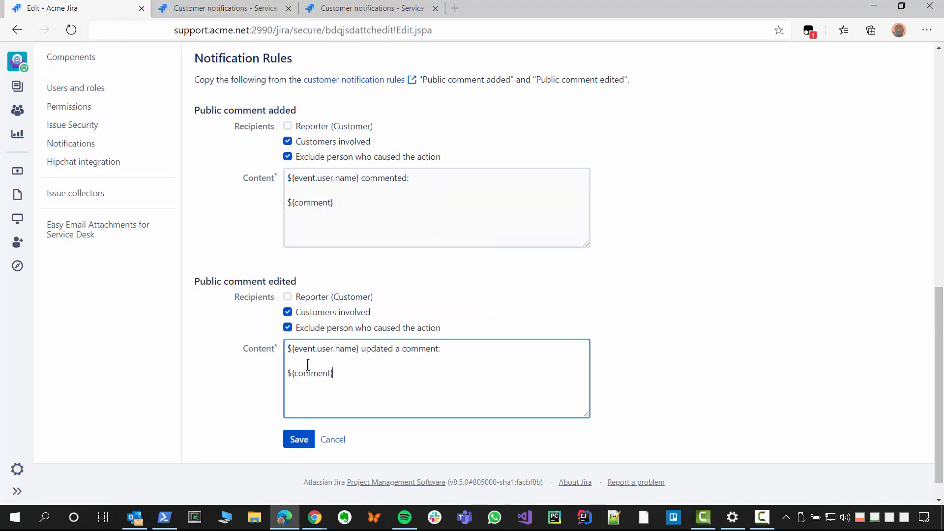
Step: Disable the "Public comment edited" customer notification rule, save it, and check the default rules list
click(218, 9)
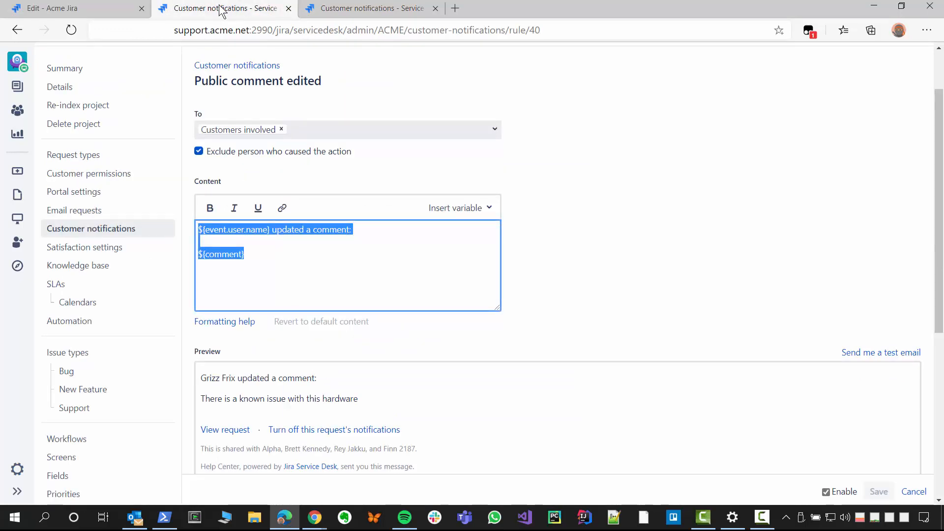
click(609, 287)
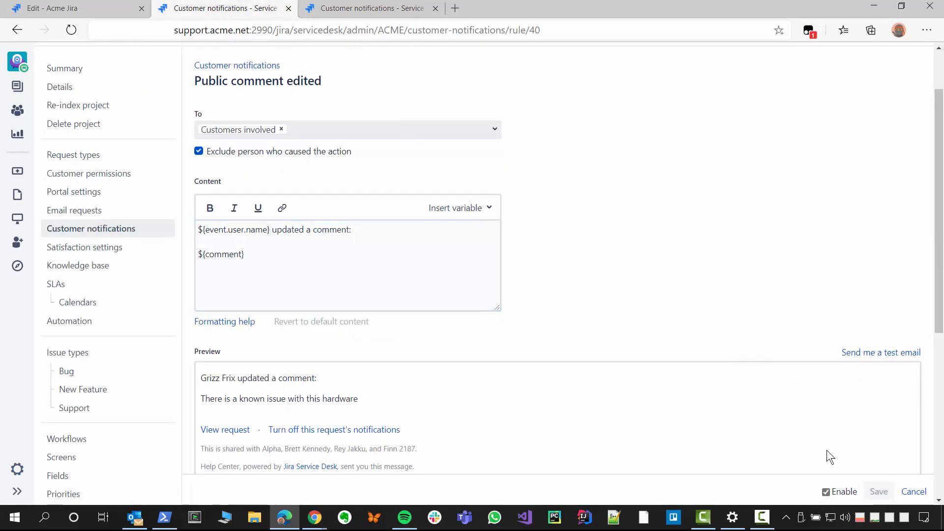
click(835, 492)
click(879, 491)
scroll(709, 398, down, 5)
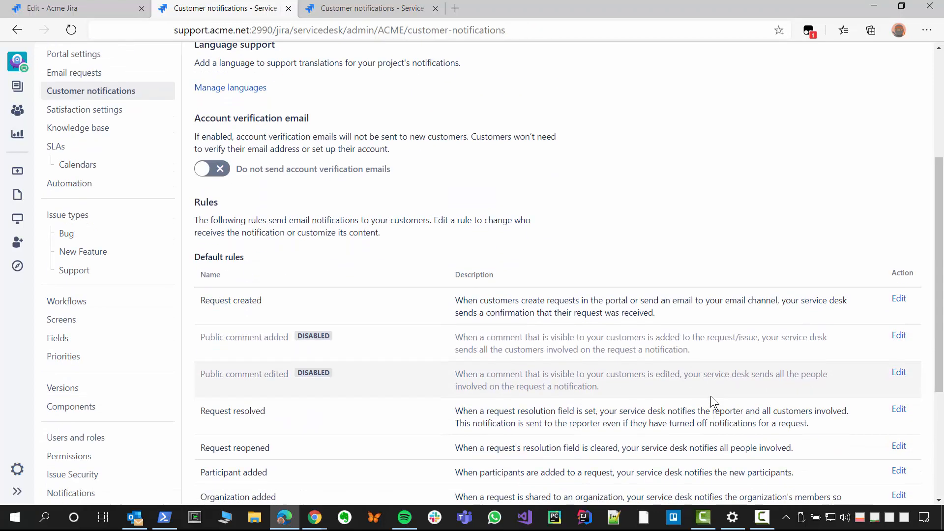
scroll(710, 396, down, 1)
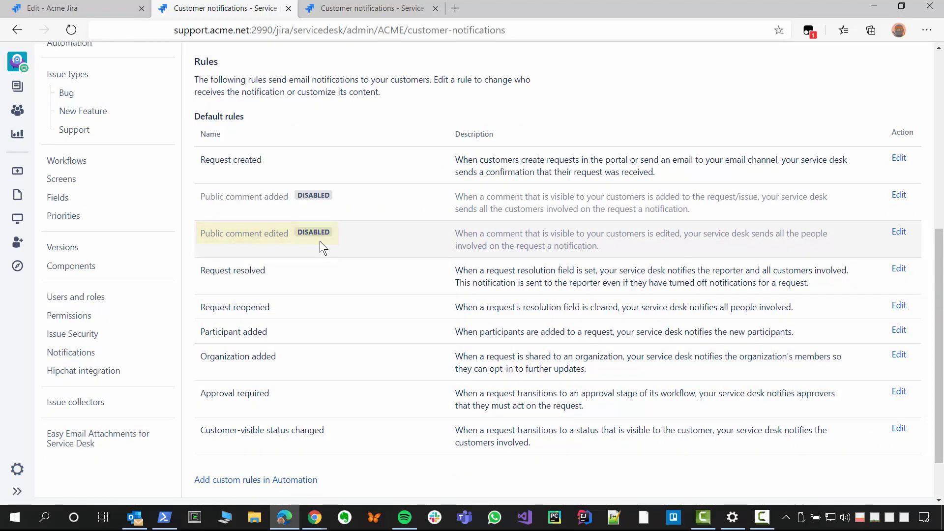
Step: Save the Easy Email Attachments for Service Desk project settings and review the saved template and notification rules
click(100, 8)
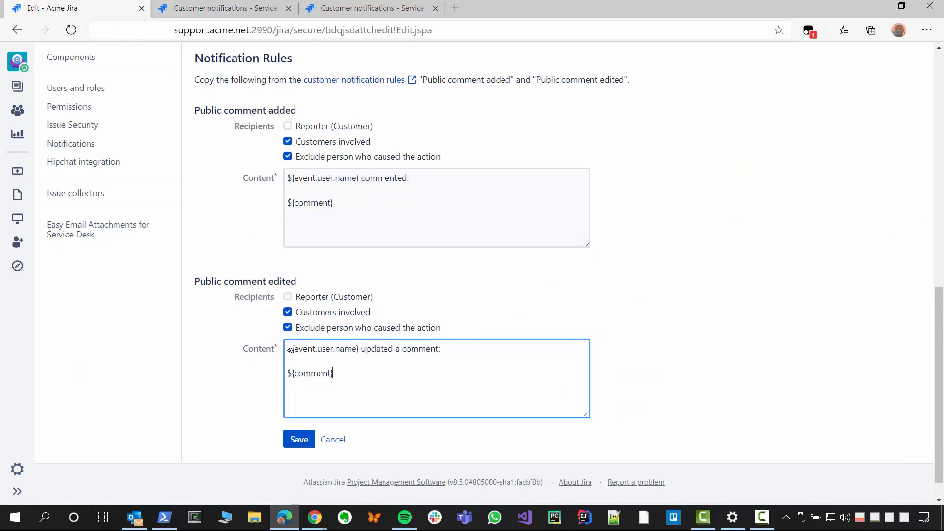
click(295, 440)
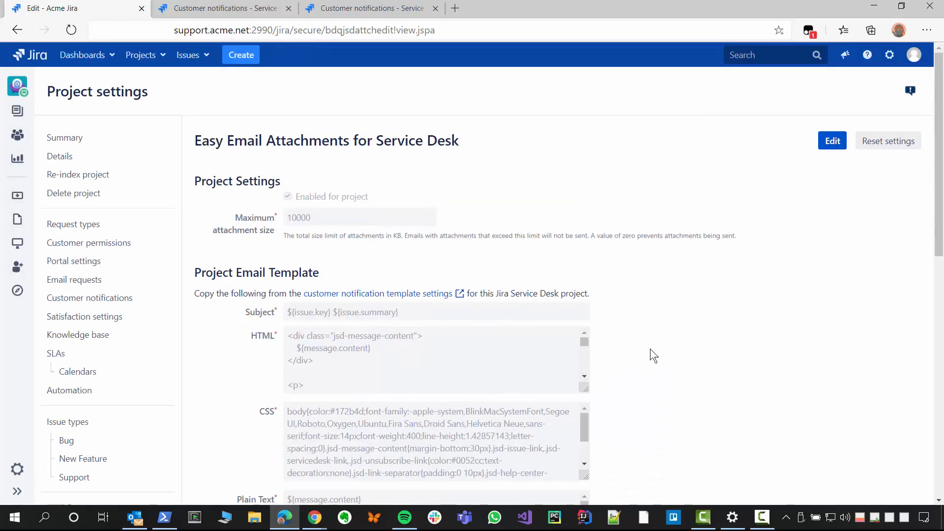
scroll(650, 349, down, 4)
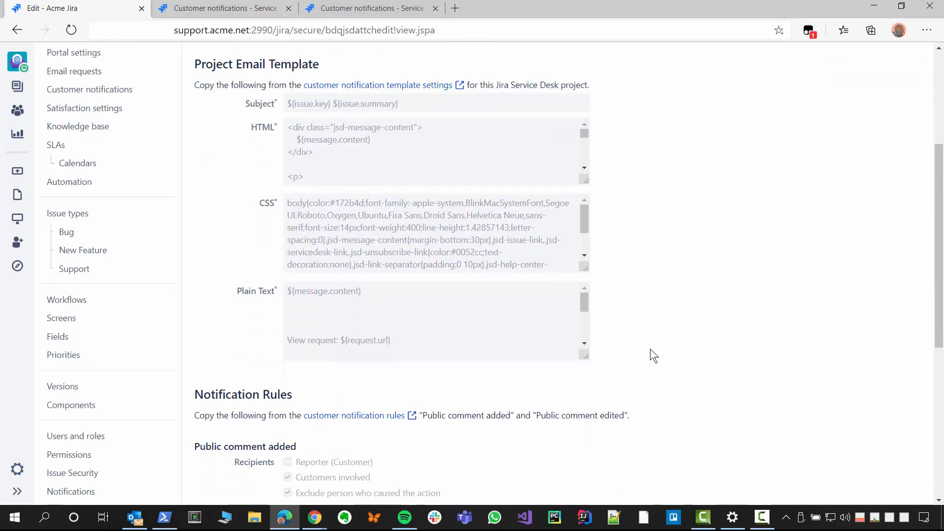
scroll(649, 349, down, 3)
scroll(650, 350, down, 3)
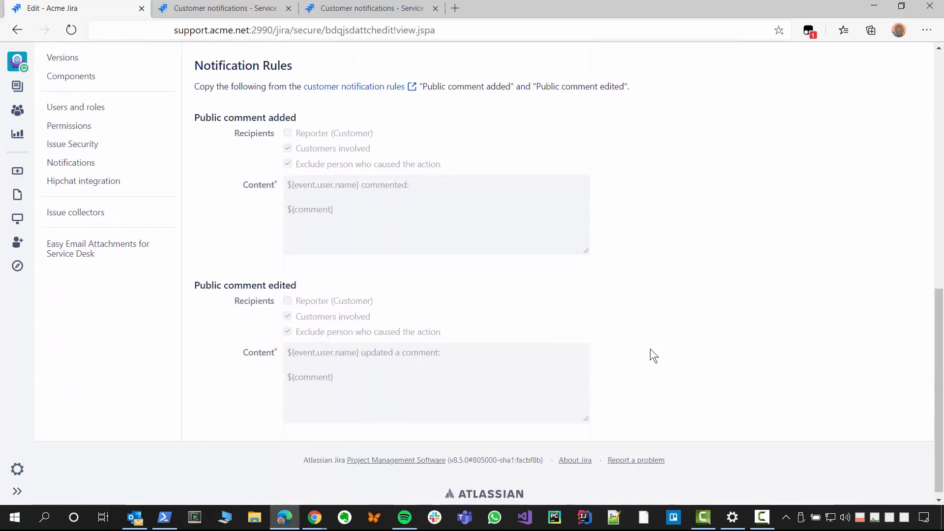
scroll(650, 350, up, 15)
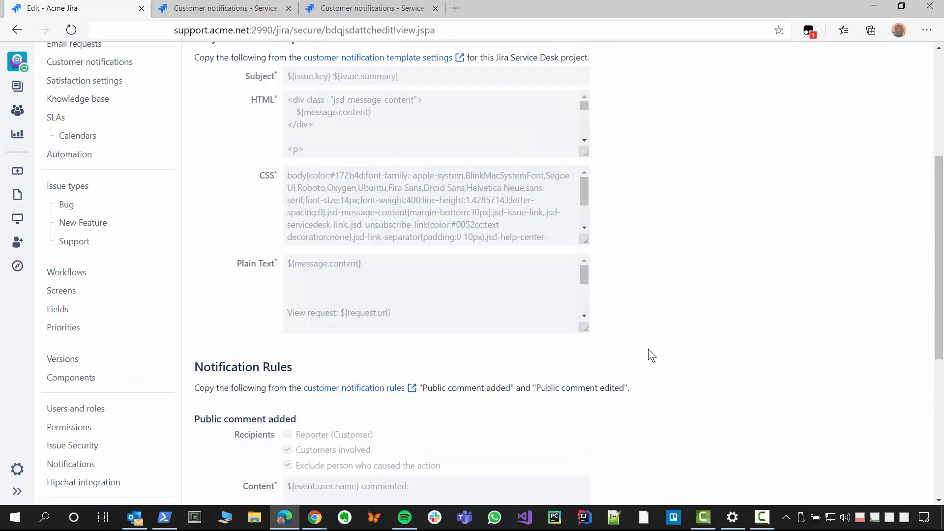